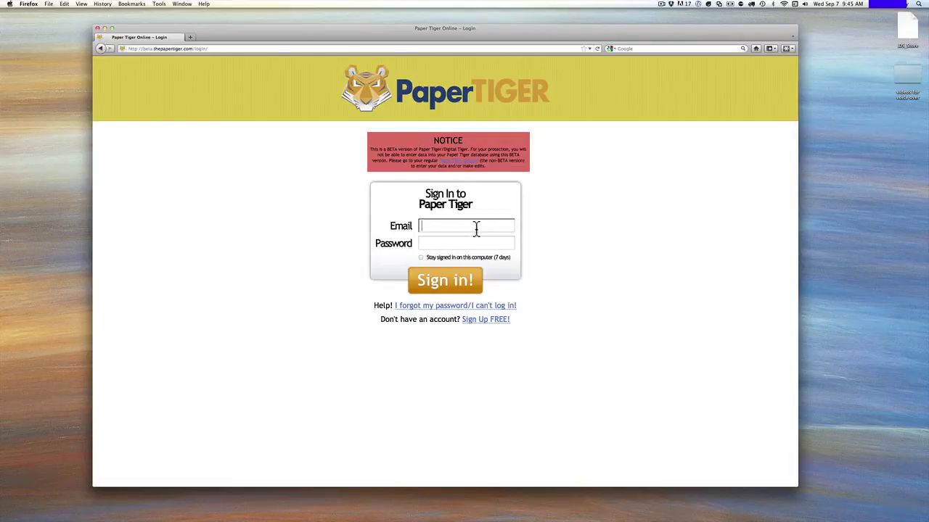
Step: Sign in to Paper Tiger with the saved e-mail suggestion and the account password
{"action": "type", "text": "p"}
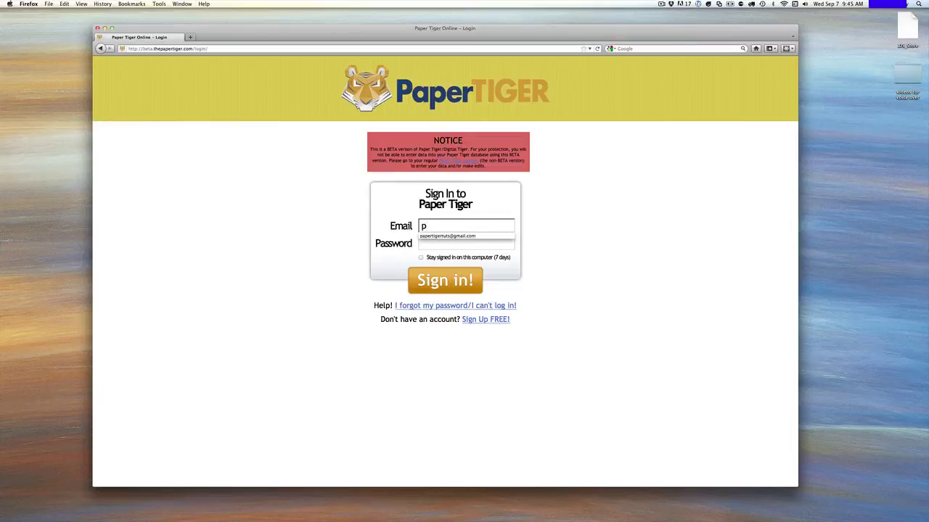
{"action": "key", "text": "Down"}
{"action": "key", "text": "Return"}
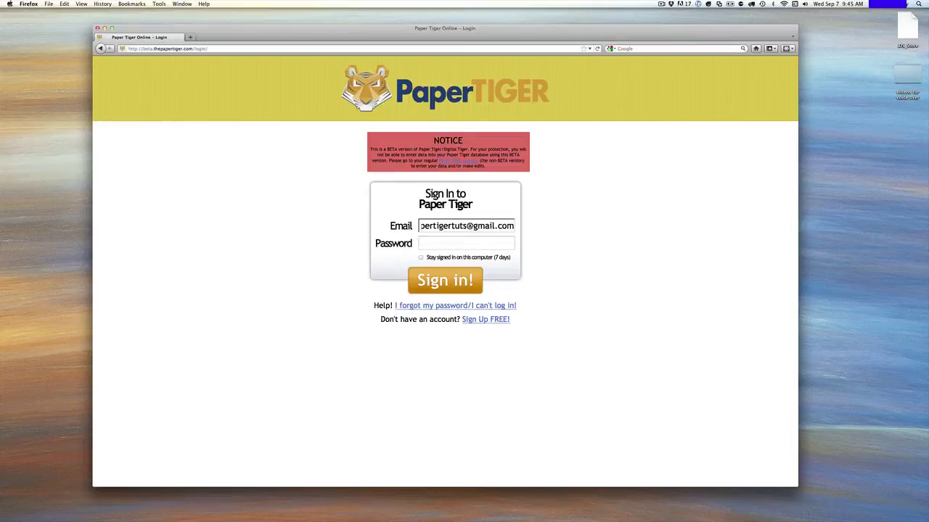
{"action": "left_click", "coordinate": [465, 244]}
{"action": "type", "text": "•••••••••"}
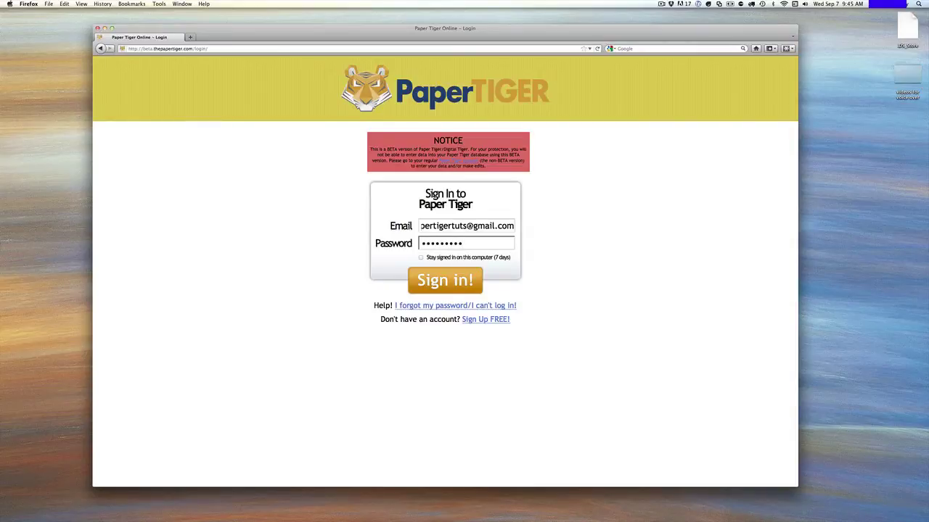
{"action": "key", "text": "Return"}
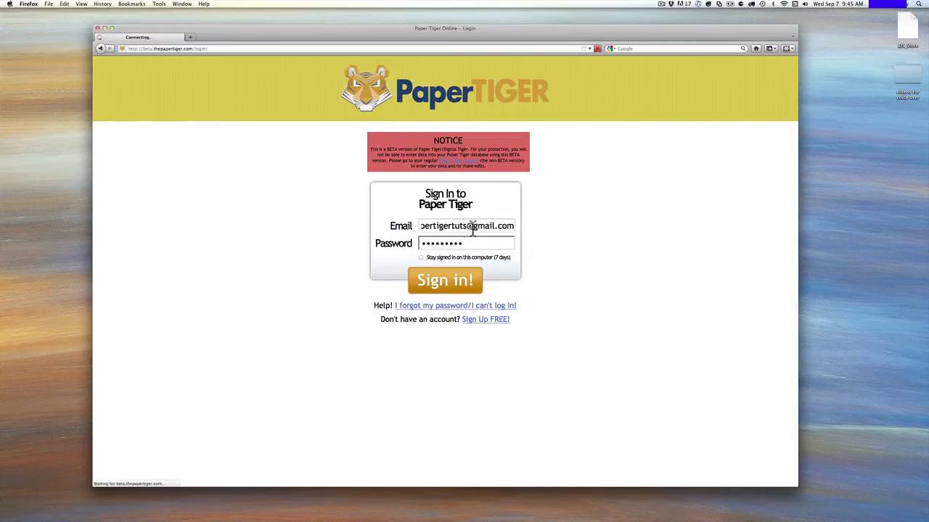
{"action": "left_click", "coordinate": [466, 281]}
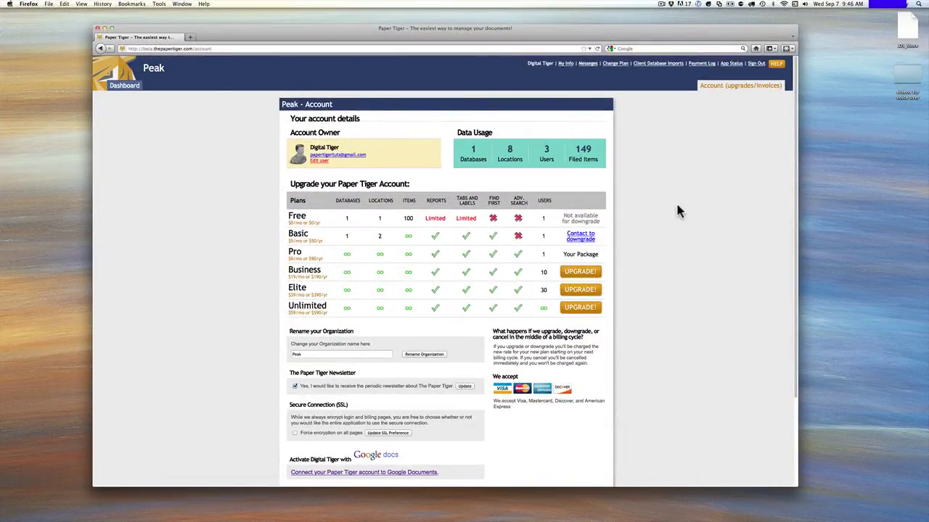
Step: Scroll down the account page to the Connect to Google Documents link
{"action": "scroll", "coordinate": [675, 201], "scroll_direction": "down", "scroll_amount": 5}
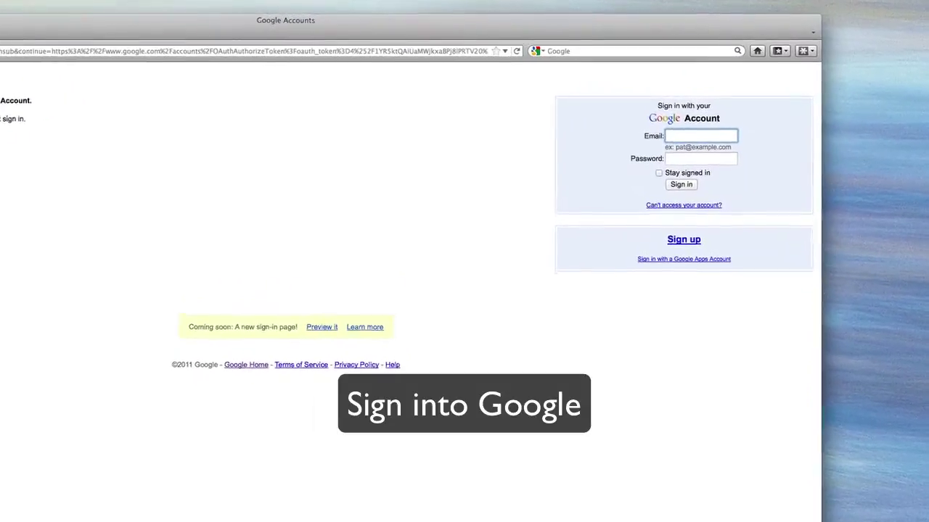
Step: Sign in to Google with the saved username and password, then grant Paper Tiger access
{"action": "type", "text": "p"}
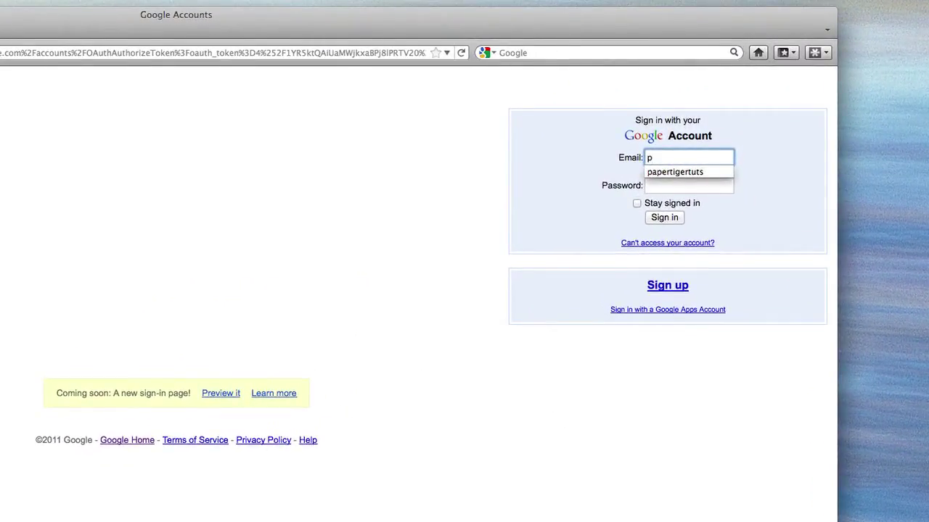
{"action": "key", "text": "Down"}
{"action": "key", "text": "Return"}
{"action": "key", "text": "Tab"}
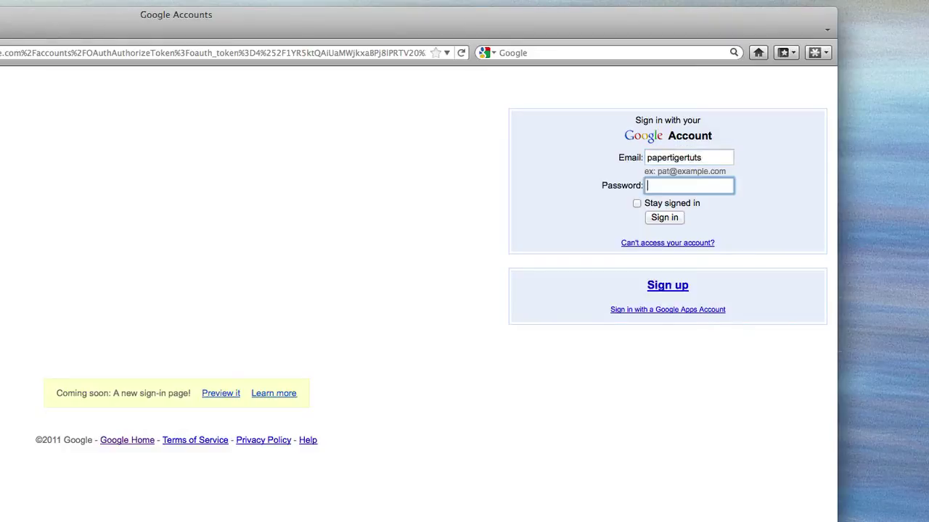
{"action": "type", "text": "•••••••••"}
{"action": "left_click", "coordinate": [664, 218]}
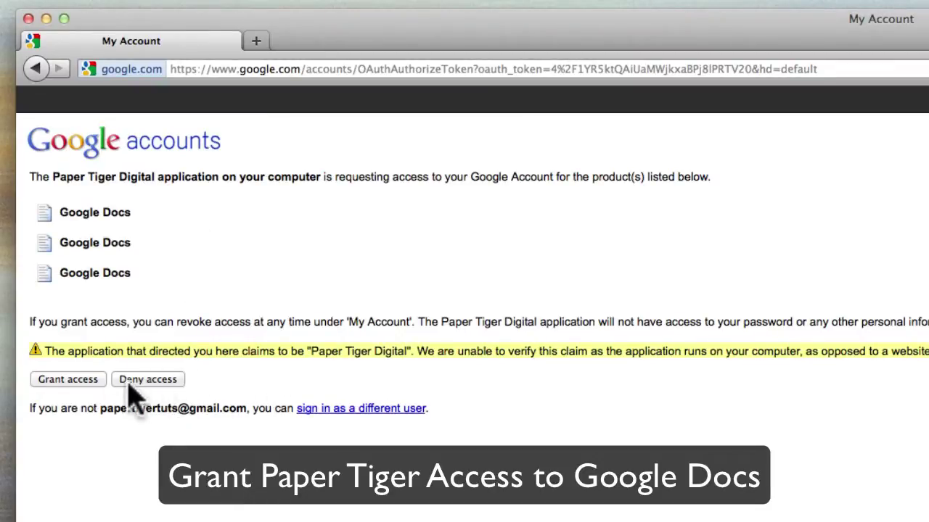
{"action": "left_click", "coordinate": [76, 383]}
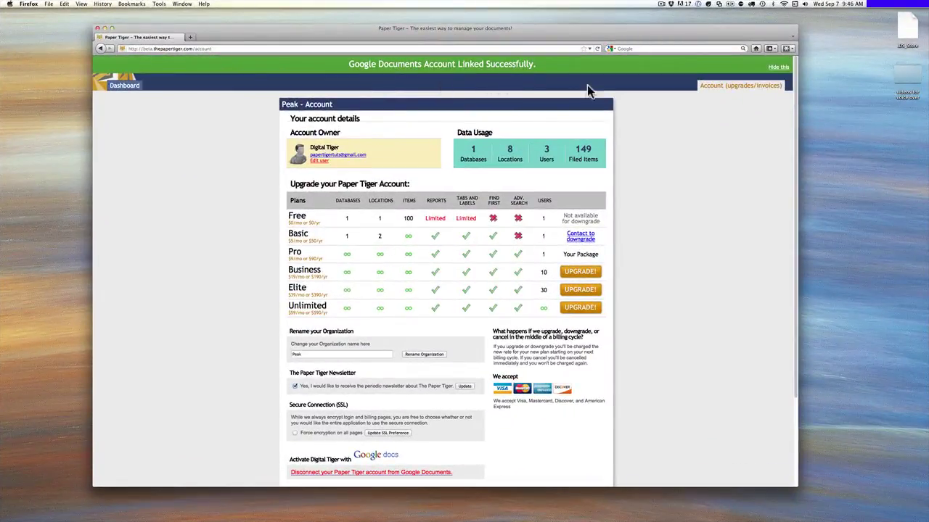
Step: Hide the green 'Google Documents Account Linked Successfully' banner
{"action": "left_click", "coordinate": [777, 66]}
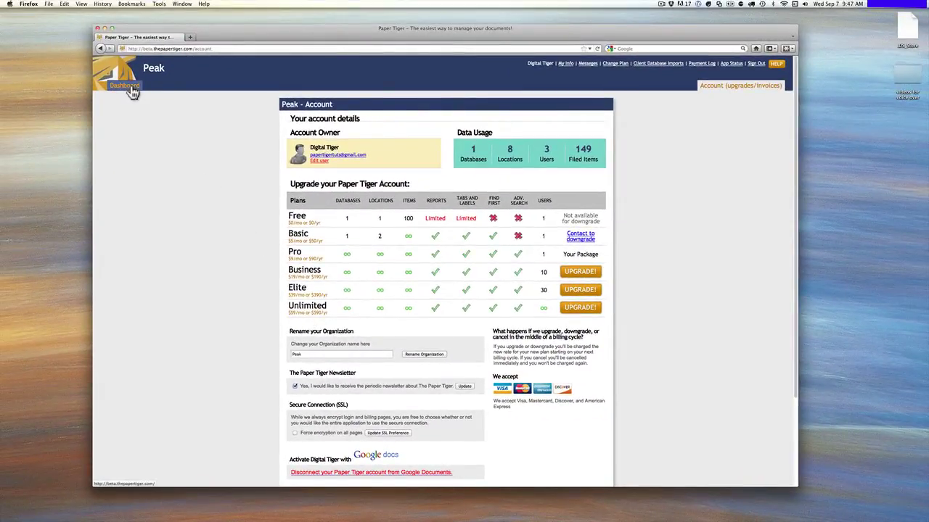
Step: Open the Testing database from the Dashboard and search it for 'tiger'
{"action": "left_click", "coordinate": [133, 91]}
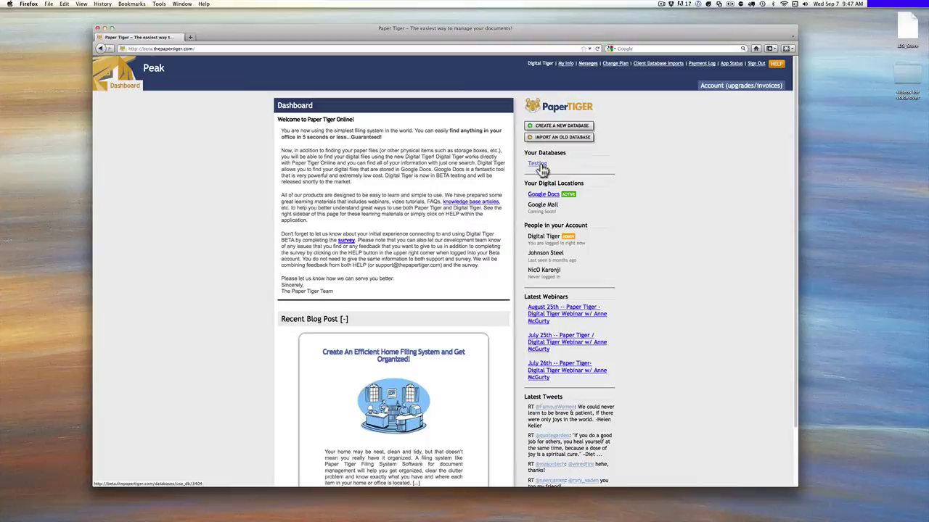
{"action": "left_click", "coordinate": [540, 166]}
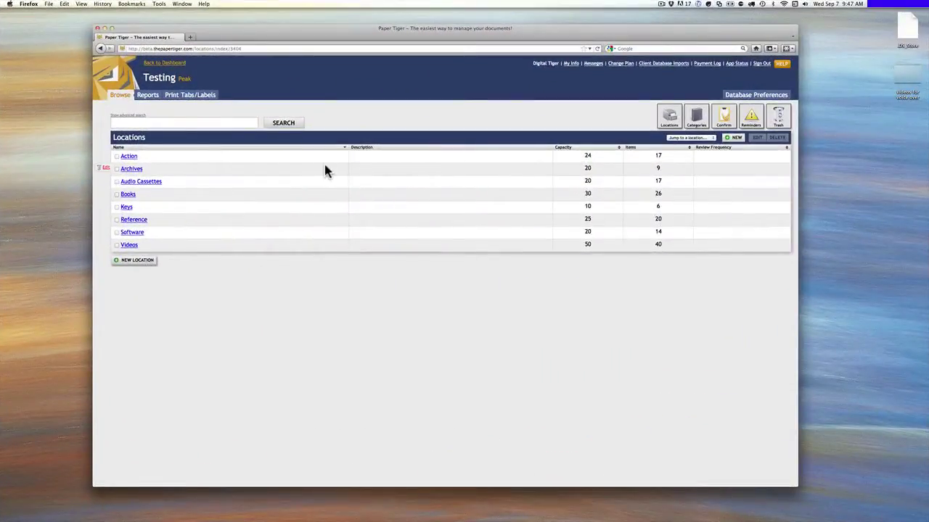
{"action": "left_click", "coordinate": [246, 122]}
{"action": "type", "text": "tiger"}
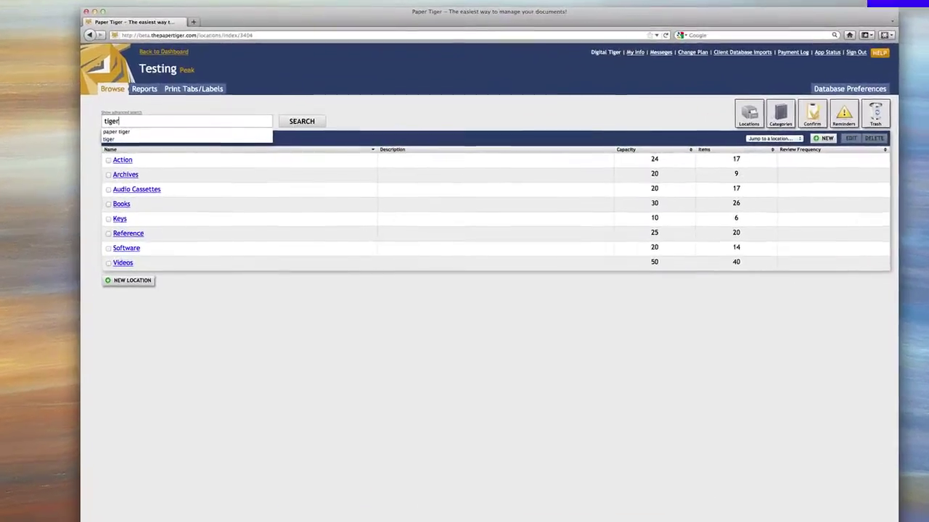
{"action": "key", "text": "Return"}
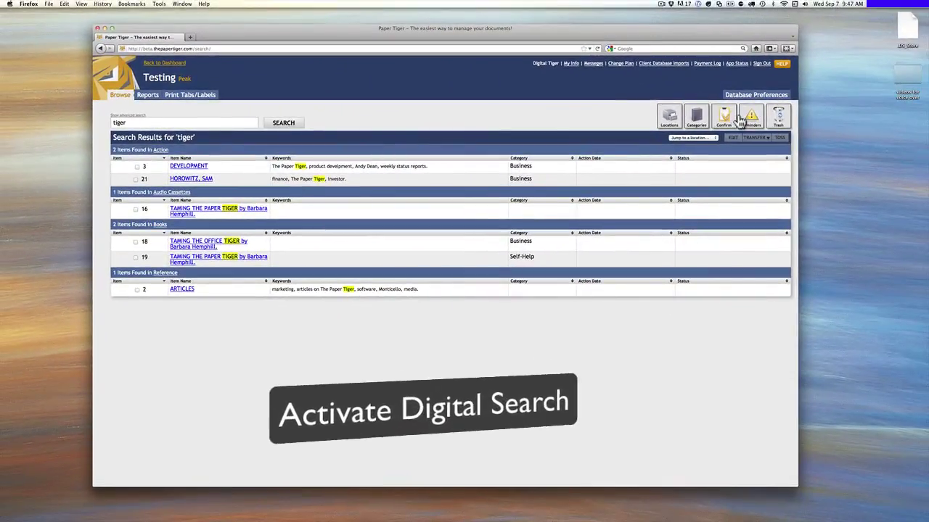
Step: Set 'Show digital search' to Yes in Database Preferences and update the database settings
{"action": "left_click", "coordinate": [749, 96]}
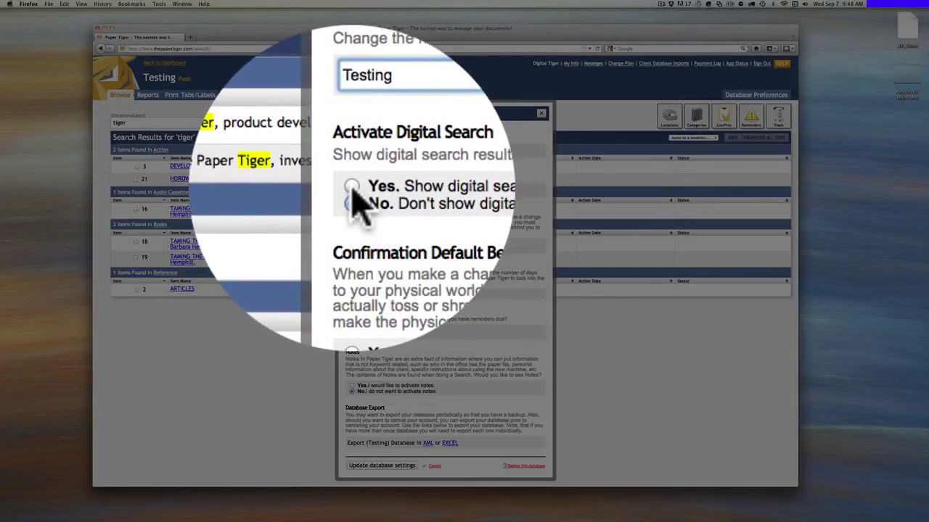
{"action": "left_click", "coordinate": [351, 190]}
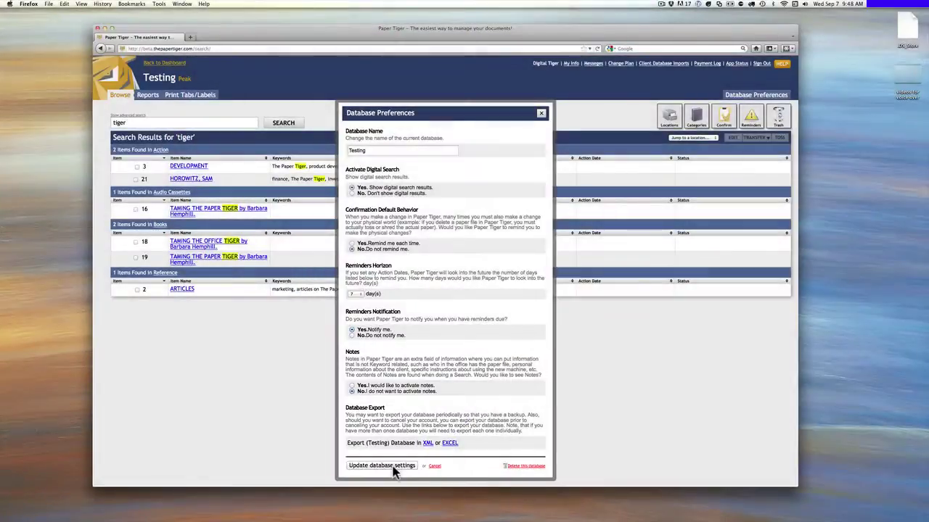
{"action": "left_click", "coordinate": [384, 466]}
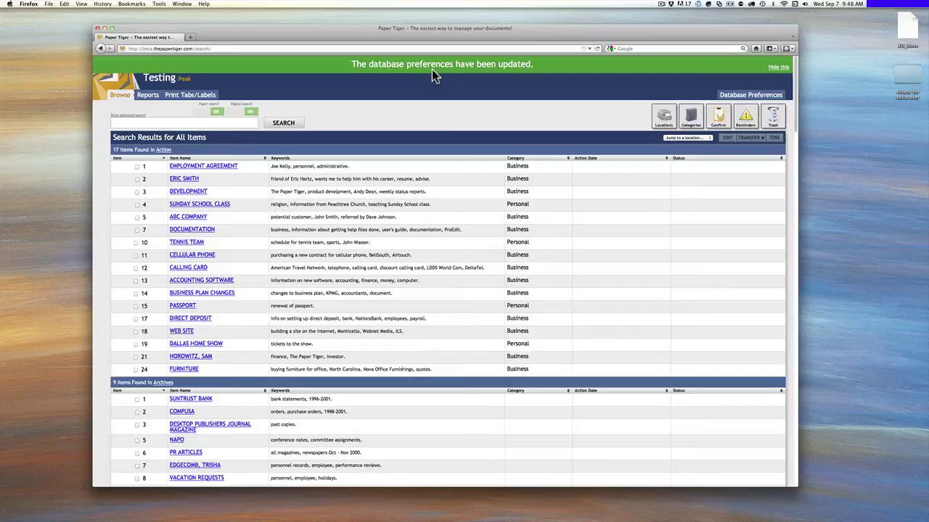
Step: Dismiss the preferences-updated banner and search for 'tiger' again
{"action": "left_click", "coordinate": [774, 69]}
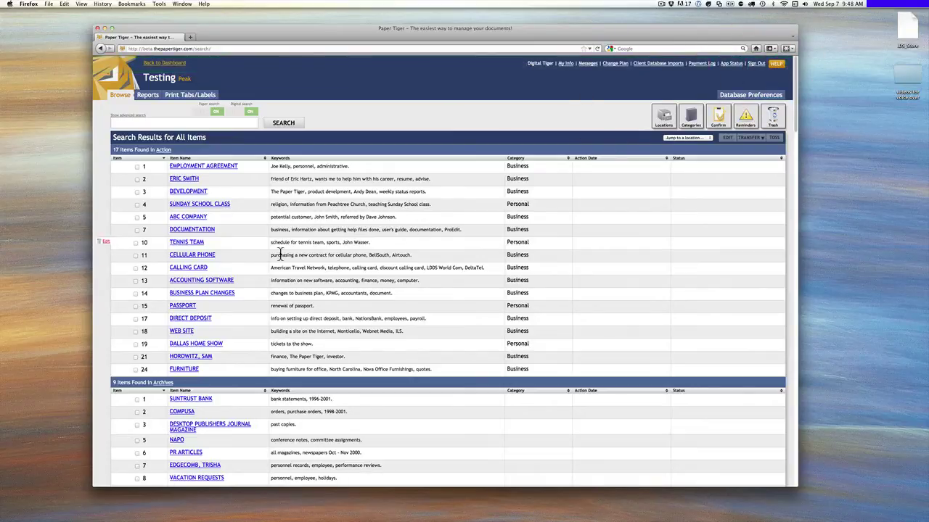
{"action": "left_click", "coordinate": [217, 114]}
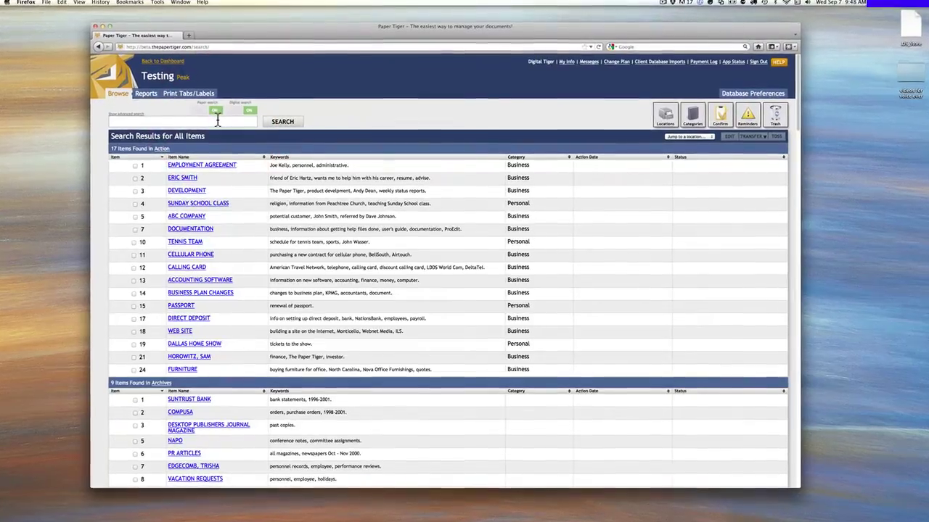
{"action": "left_click", "coordinate": [218, 121]}
{"action": "type", "text": "tiger"}
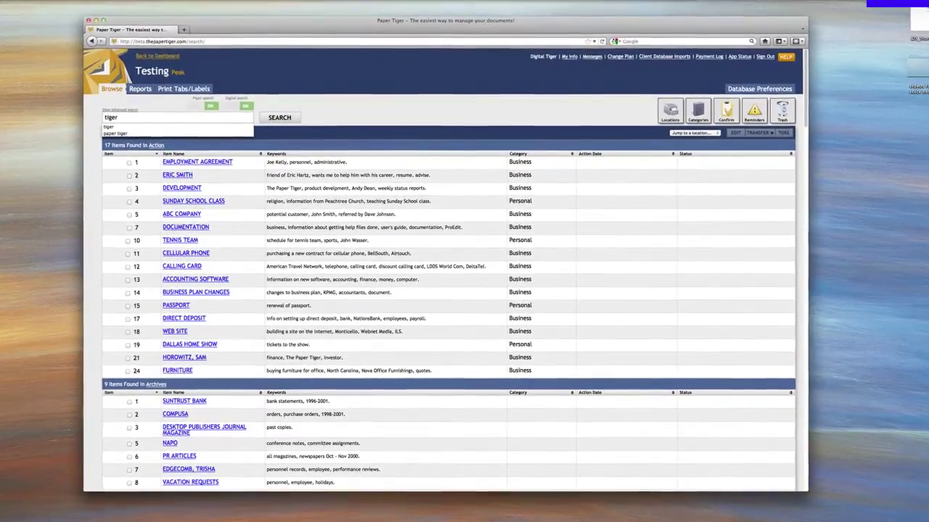
{"action": "left_click", "coordinate": [275, 116]}
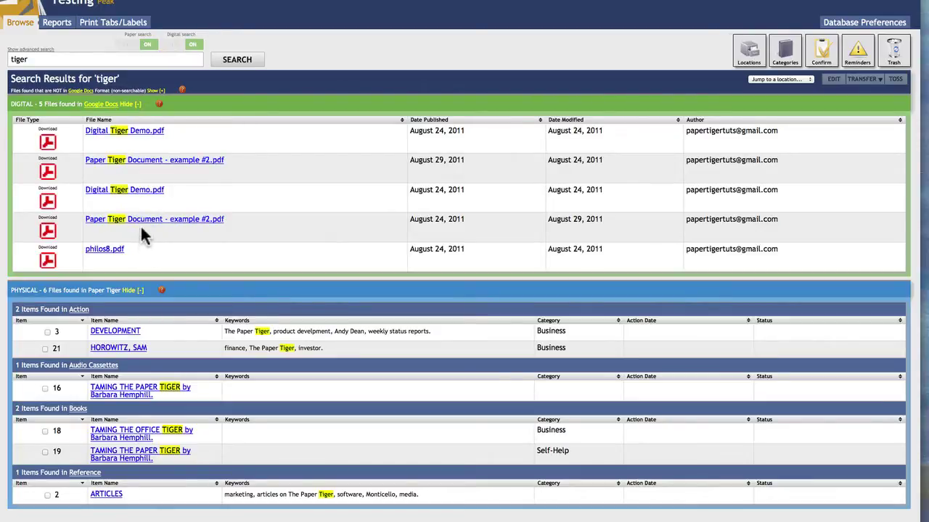
{"action": "left_click", "coordinate": [148, 164]}
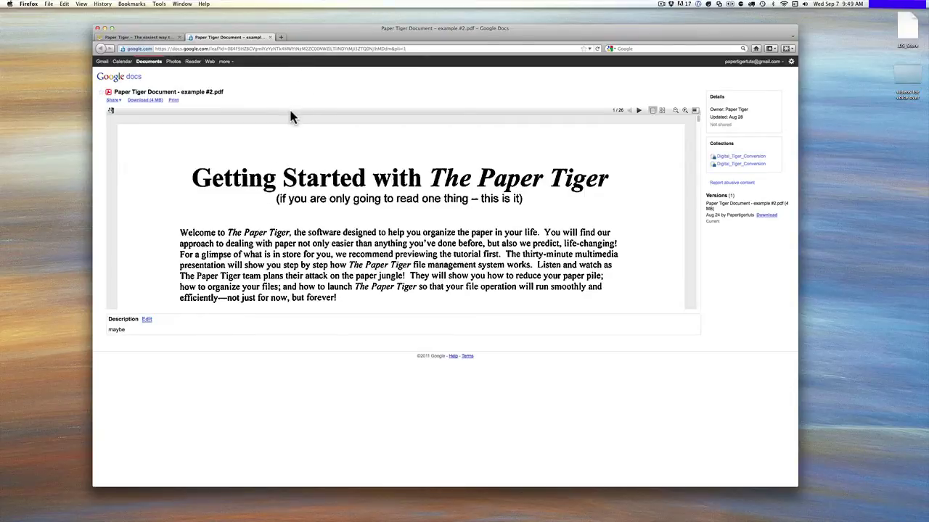
{"action": "left_click", "coordinate": [270, 36]}
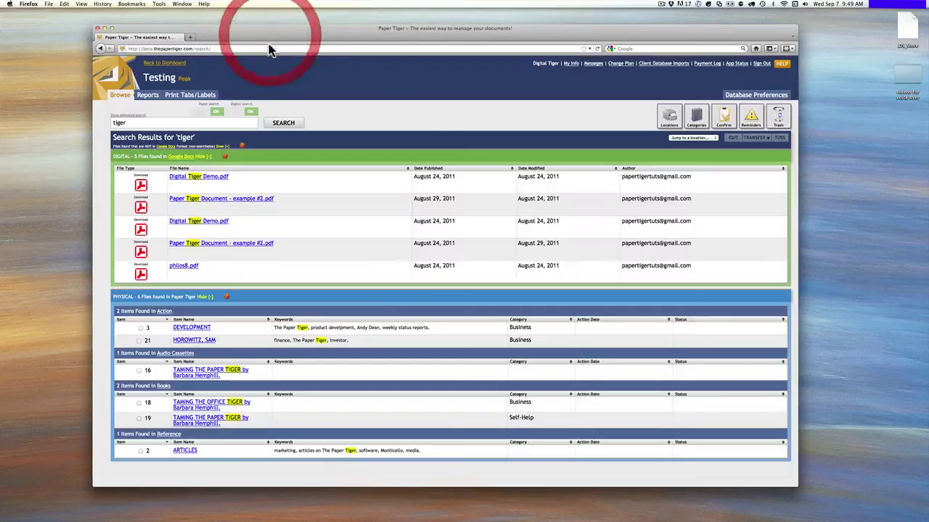
Step: Set the toggles to Paper search OFF and Digital search ON
{"action": "left_click", "coordinate": [237, 118]}
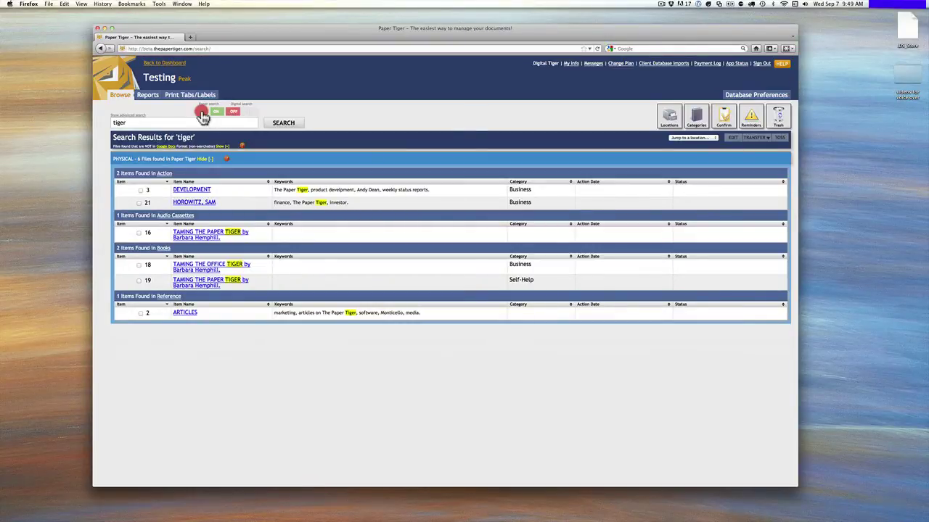
{"action": "left_click", "coordinate": [217, 113]}
{"action": "left_click", "coordinate": [201, 112]}
{"action": "left_click", "coordinate": [249, 114]}
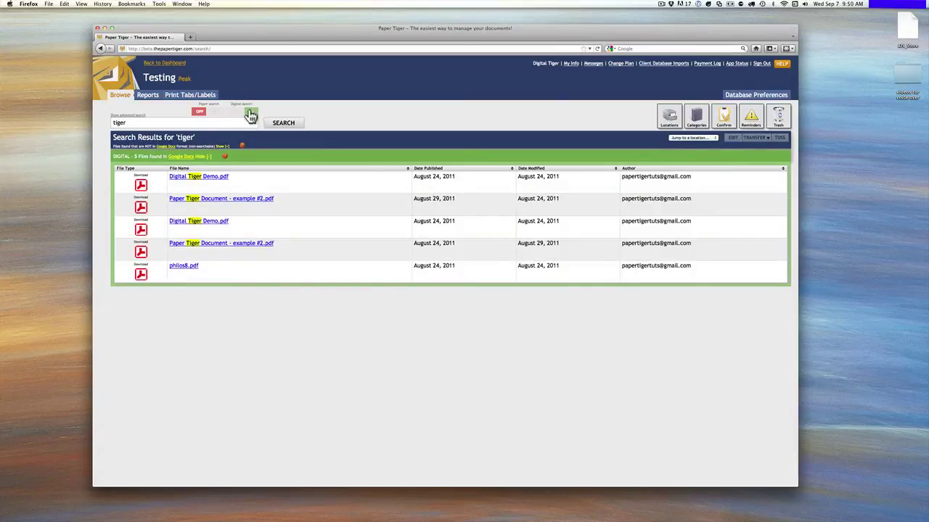
Step: Switch the Paper search toggle back to ON
{"action": "left_click", "coordinate": [216, 115]}
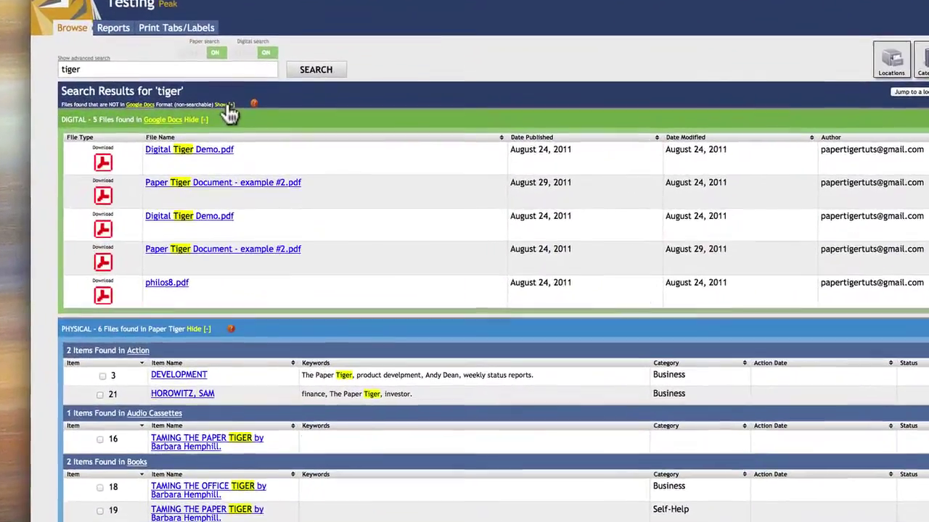
Step: Show the non-searchable files bar, expand its list of 10 files, then collapse it
{"action": "left_click", "coordinate": [224, 129]}
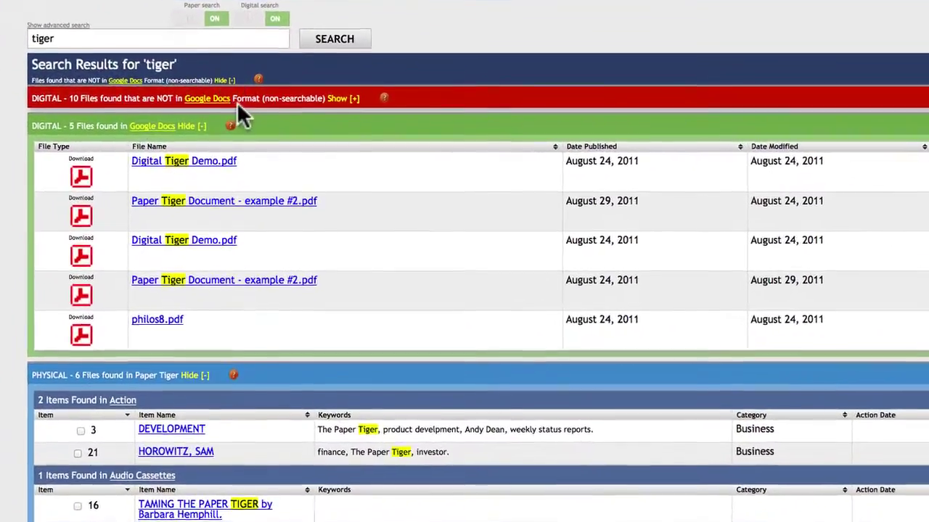
{"action": "left_click", "coordinate": [366, 89]}
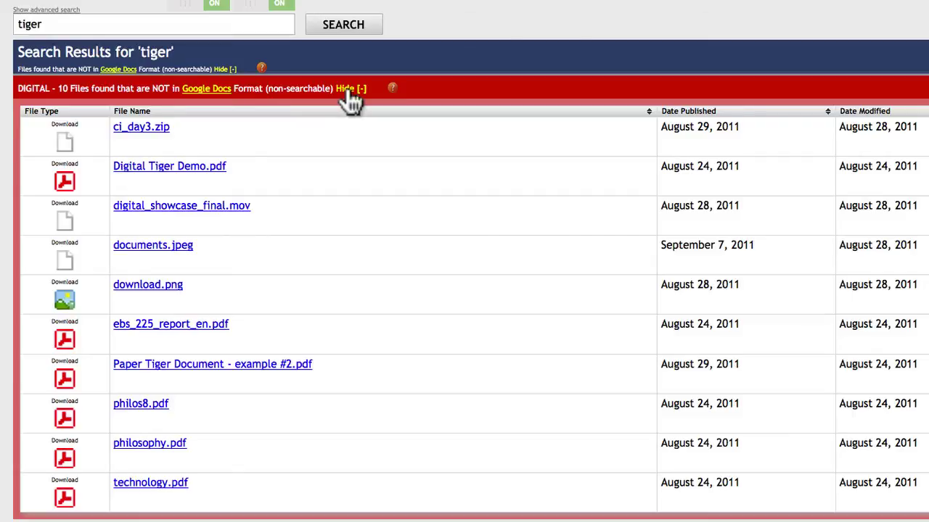
{"action": "left_click", "coordinate": [349, 90]}
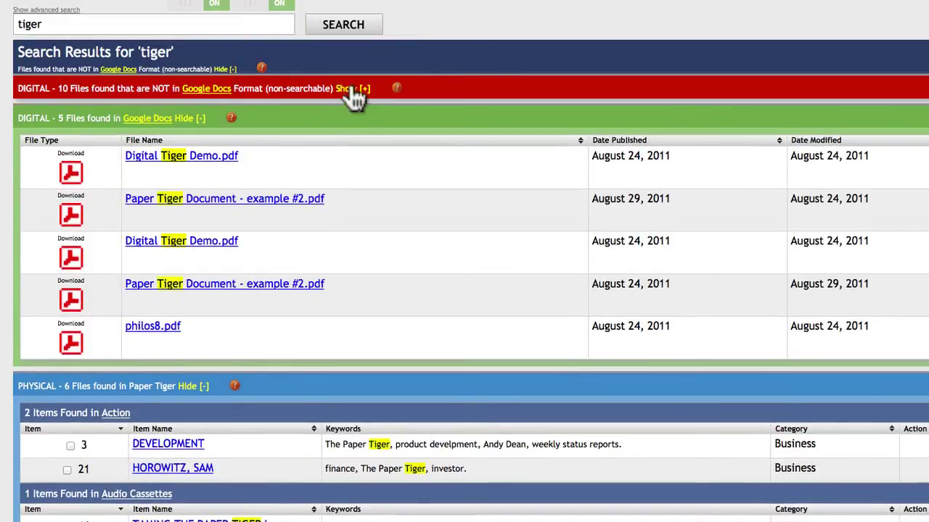
Step: Hide the red non-searchable DIGITAL bar, leaving five Google Docs PDFs and six paper items for 'tiger'
{"action": "left_click", "coordinate": [225, 70]}
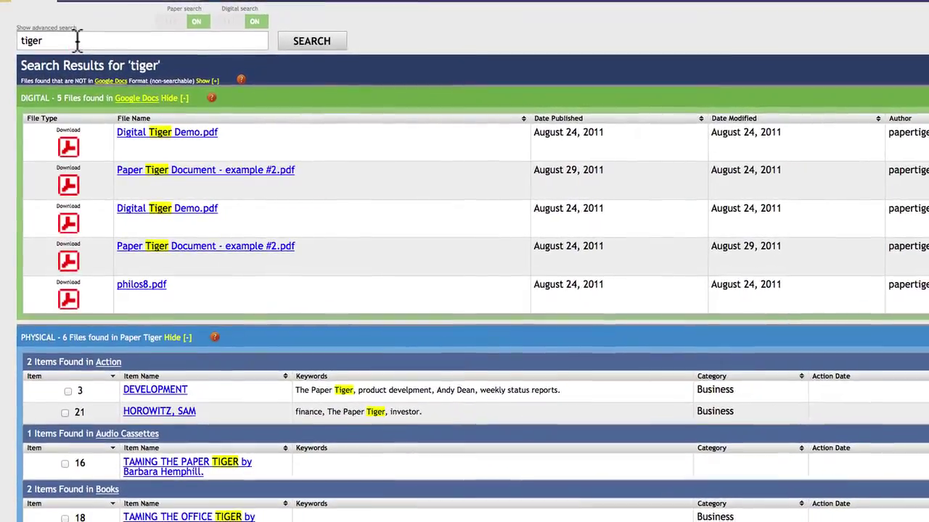
{"action": "left_click", "coordinate": [77, 38]}
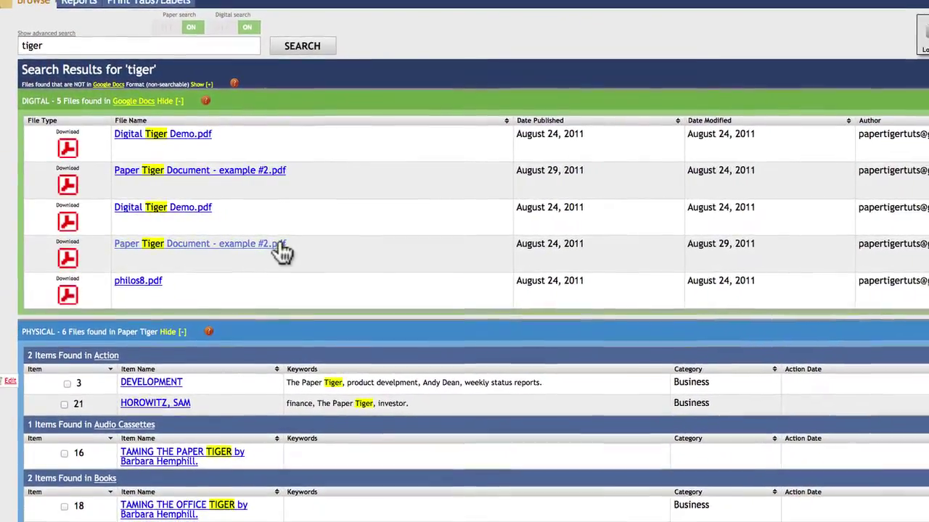